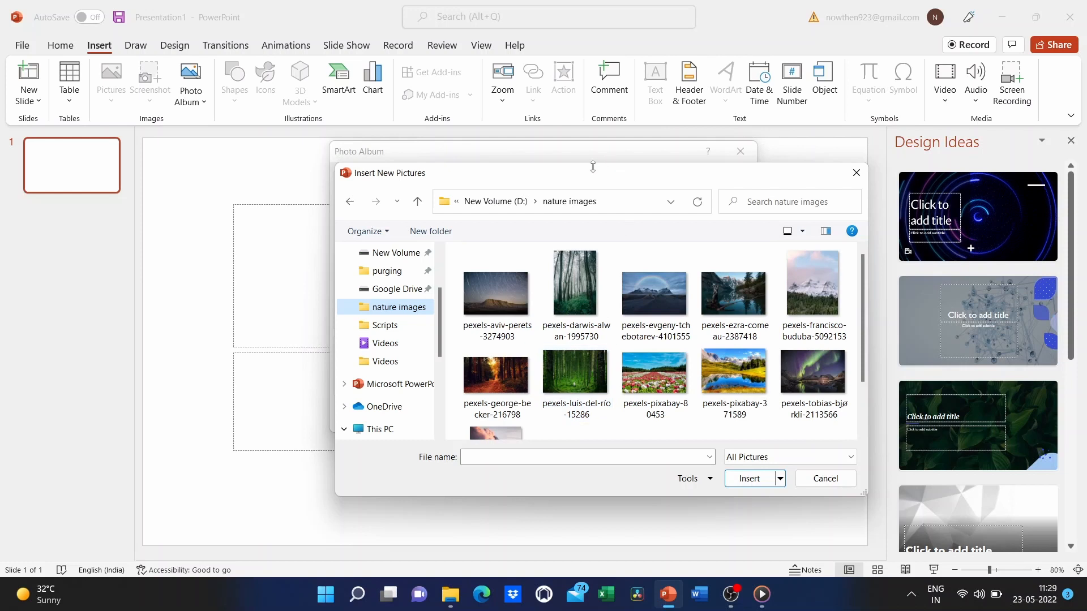
- Move and enlarge the Insert New Pictures browser so every nature thumbnail is visible
drag(592, 175, 505, 88)
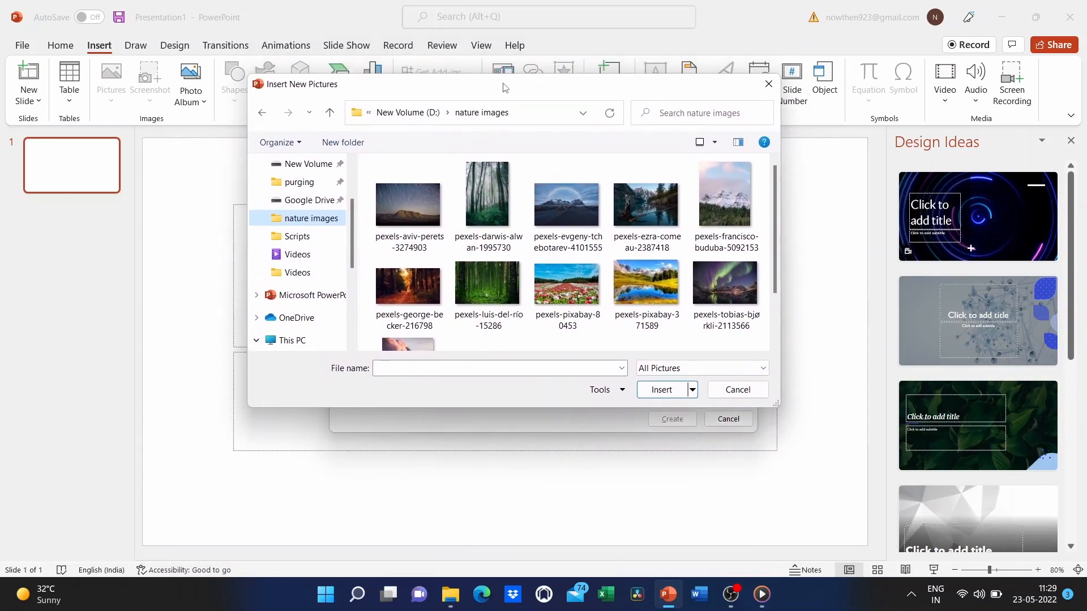
drag(770, 408, 875, 477)
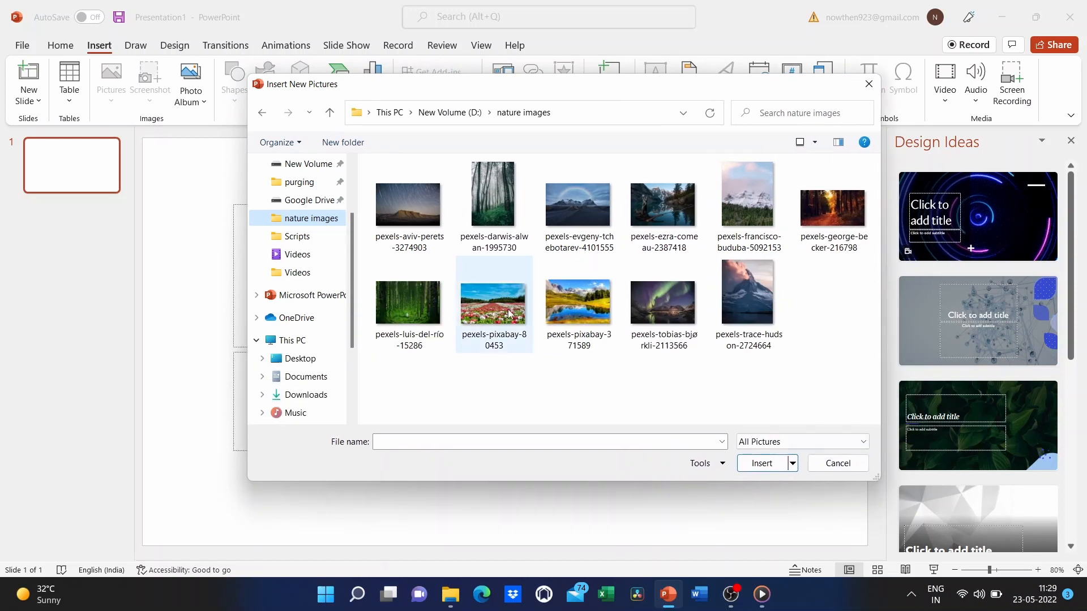
scroll(288, 220, up, 2)
scroll(289, 225, down, 1)
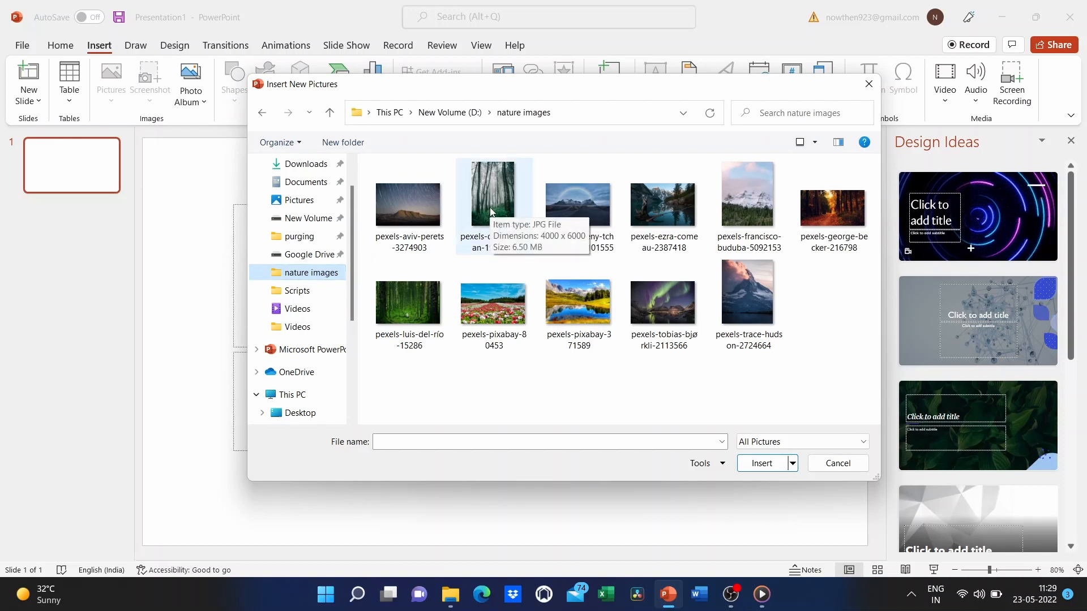
- Select all eleven nature pictures with Ctrl+A and insert them into the album
drag(364, 161, 866, 408)
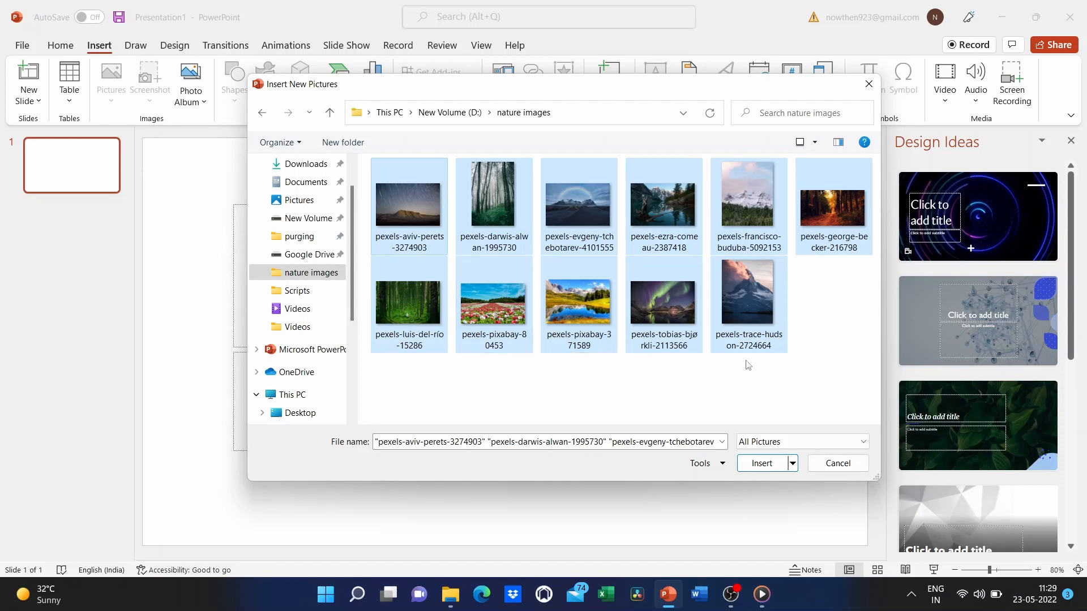
click(801, 372)
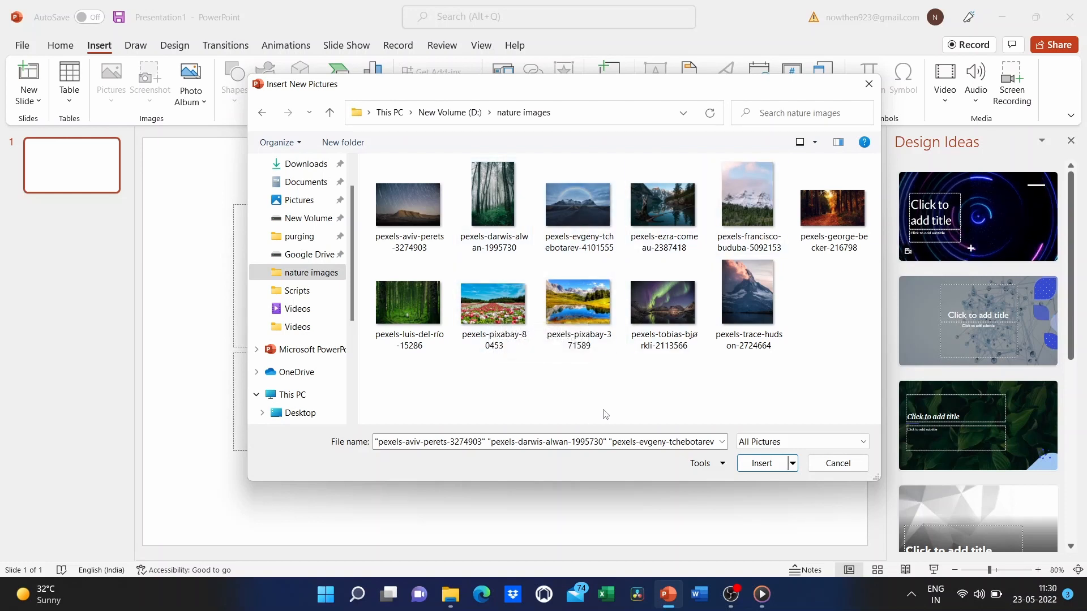
drag(364, 189, 619, 295)
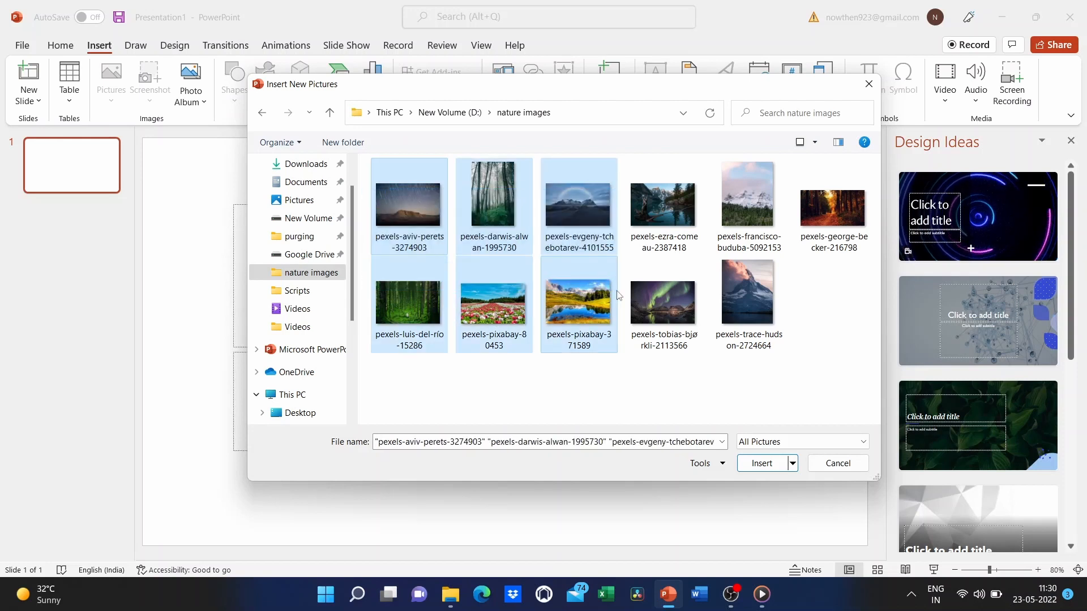
click(636, 381)
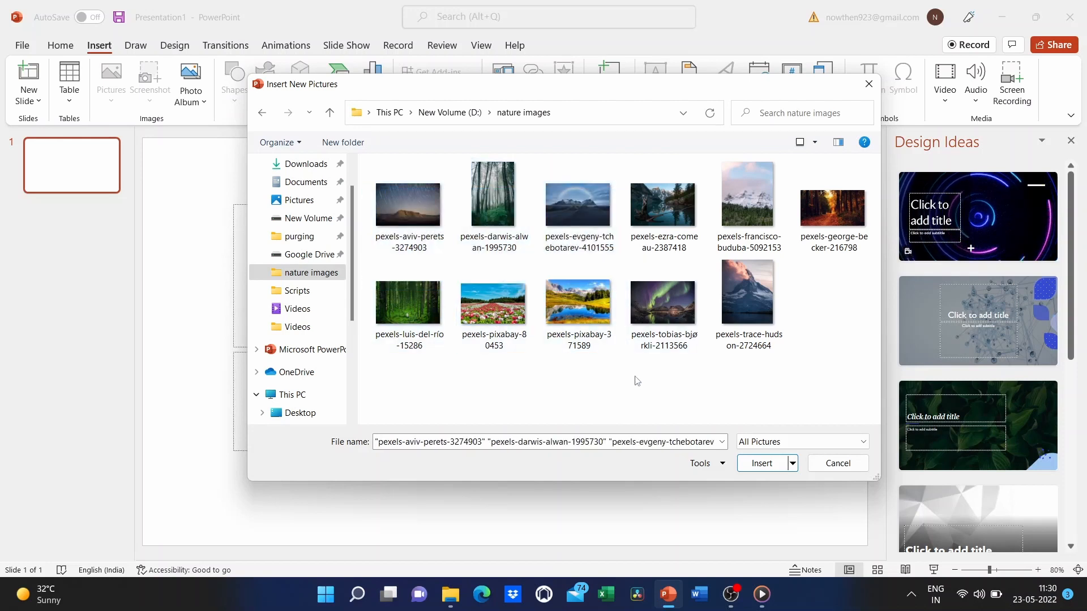
key(ctrl+a)
click(580, 276)
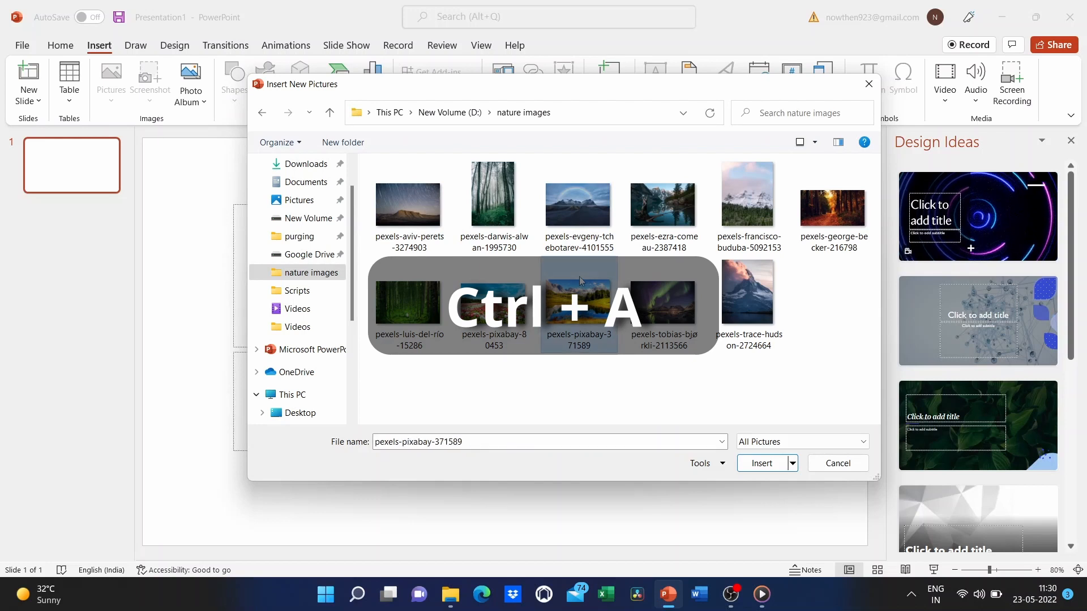
key(ctrl+a)
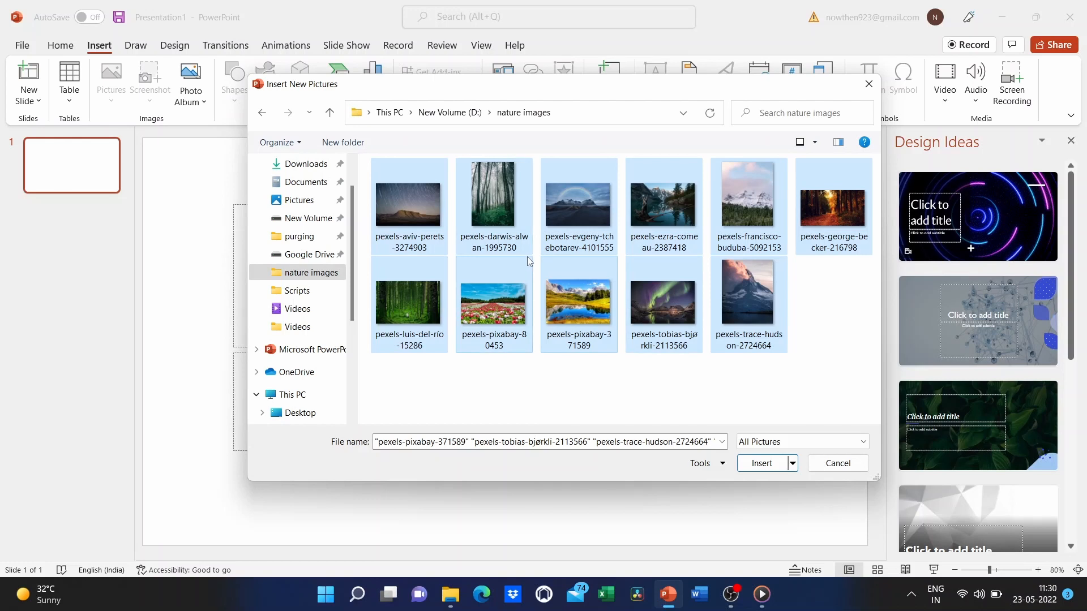
click(763, 464)
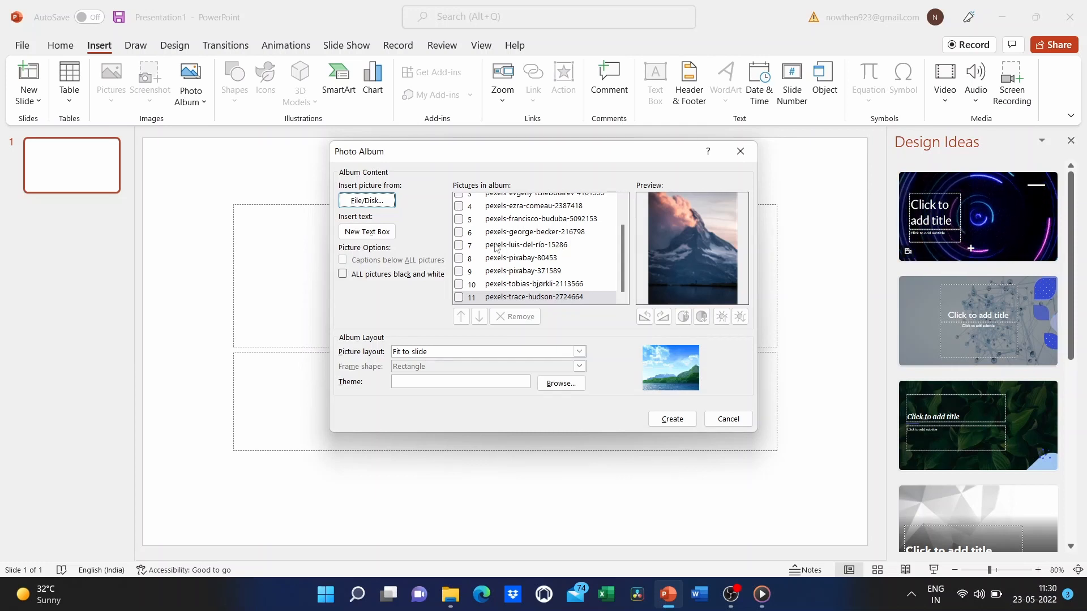
click(530, 220)
click(530, 234)
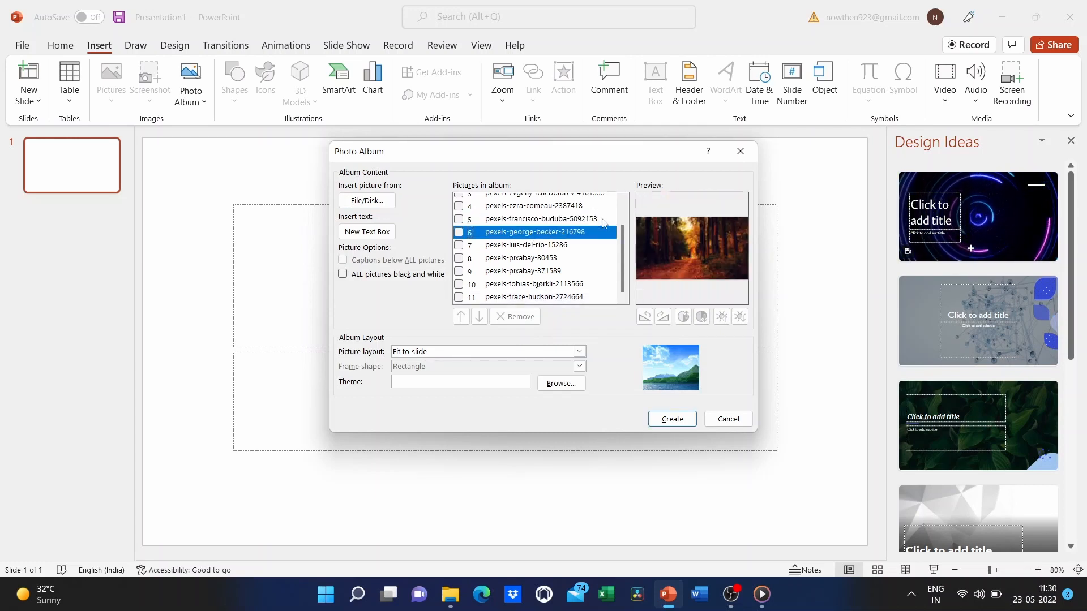
click(530, 260)
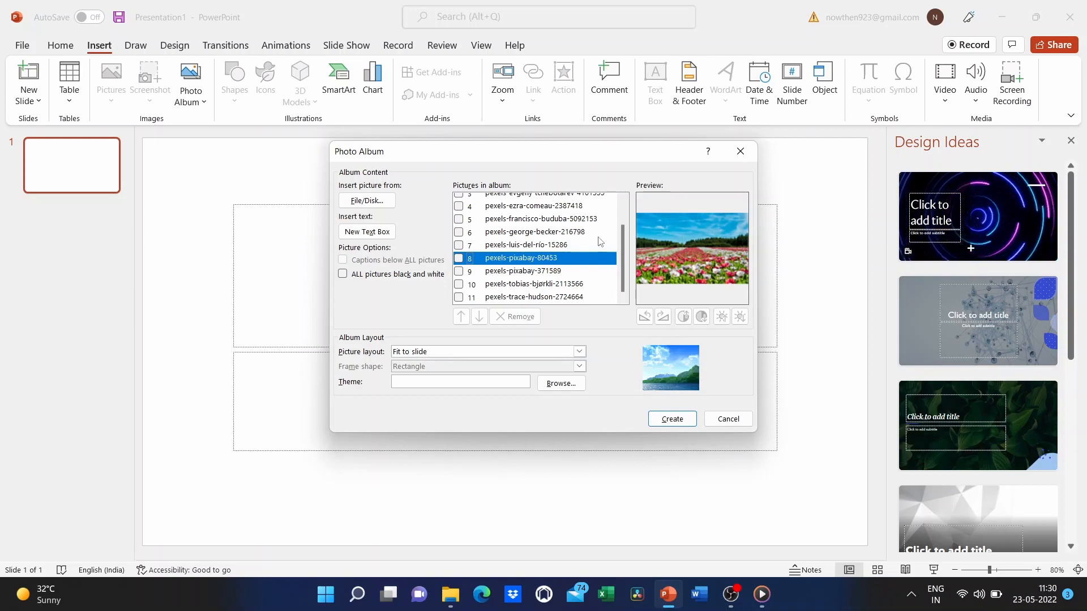
click(539, 273)
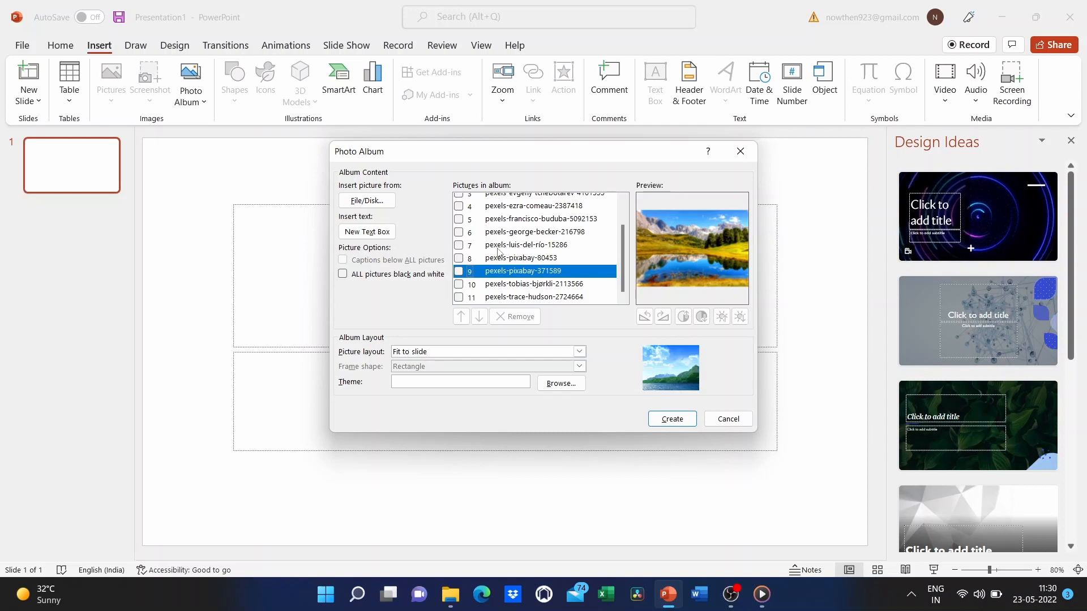
scroll(498, 252, up, 1)
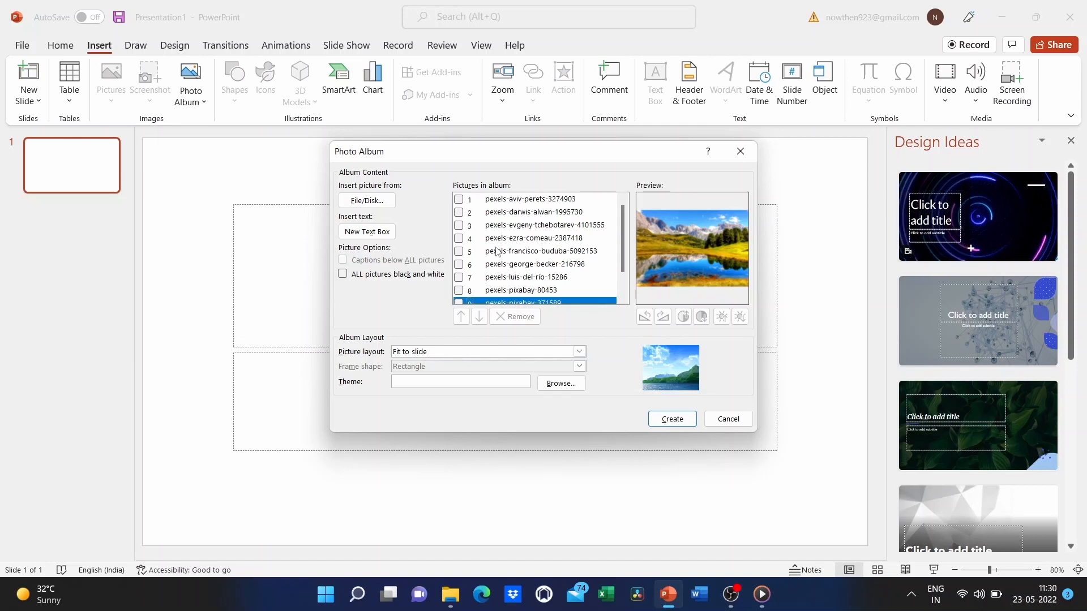
scroll(479, 275, down, 1)
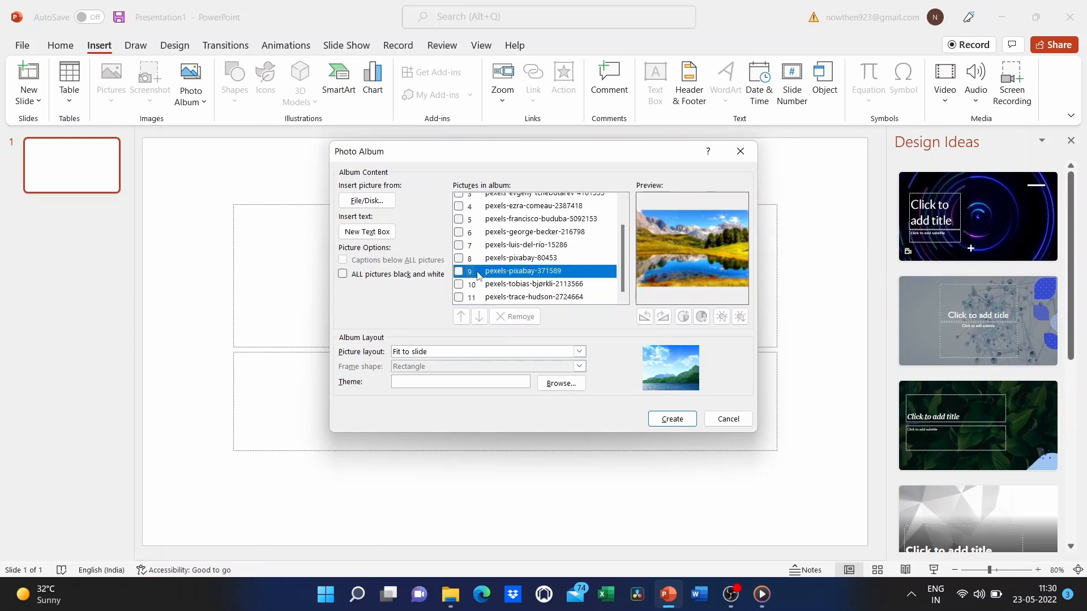
- Tick pexels-george-becker-216798, move the forest path picture up two places, then return it to position 6
click(459, 234)
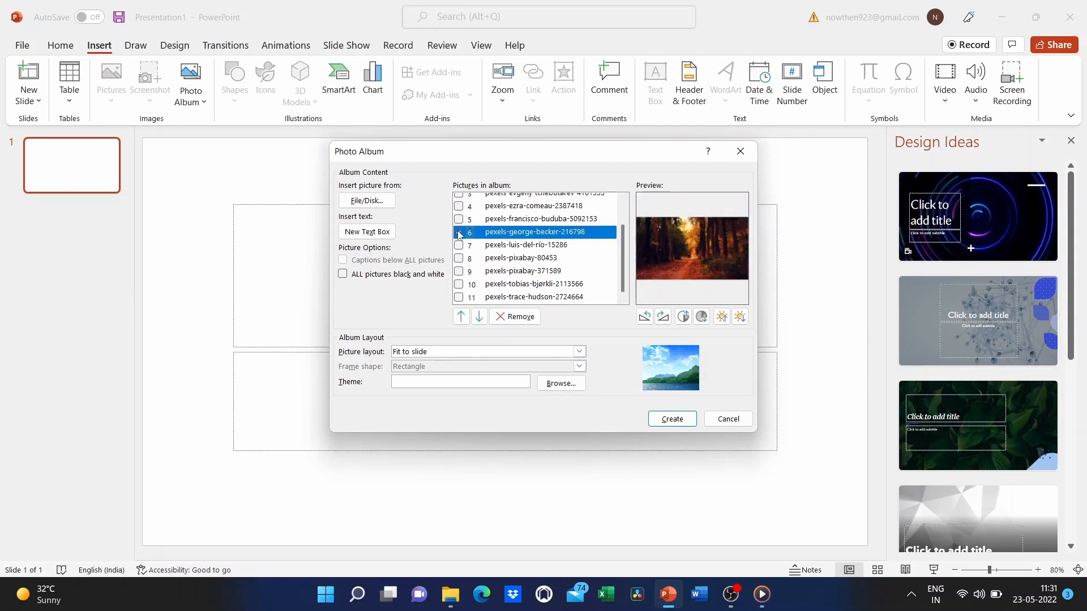
click(462, 317)
click(462, 316)
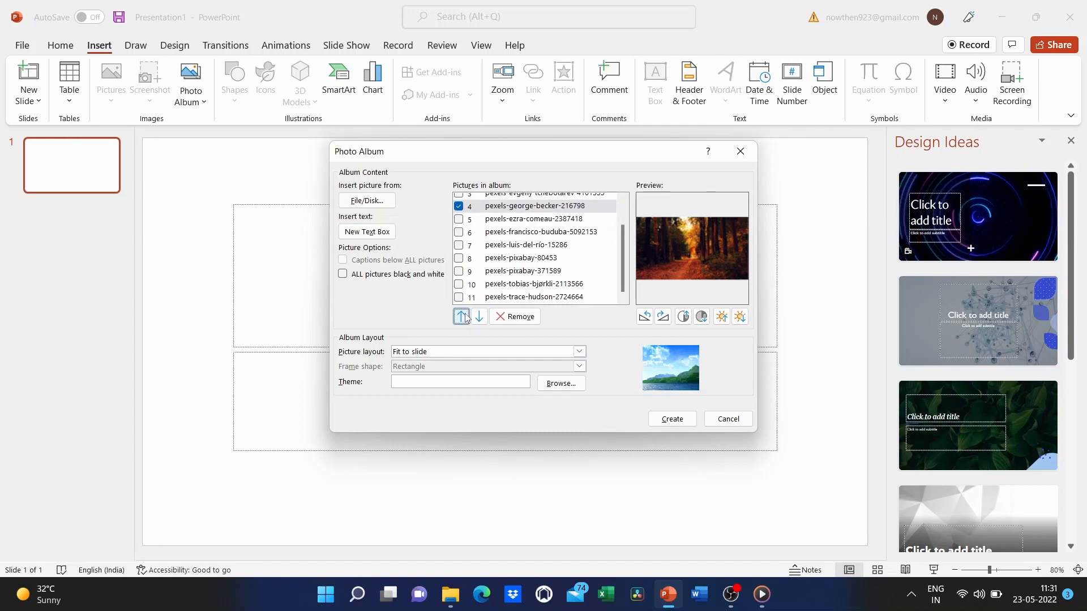
click(480, 317)
click(480, 321)
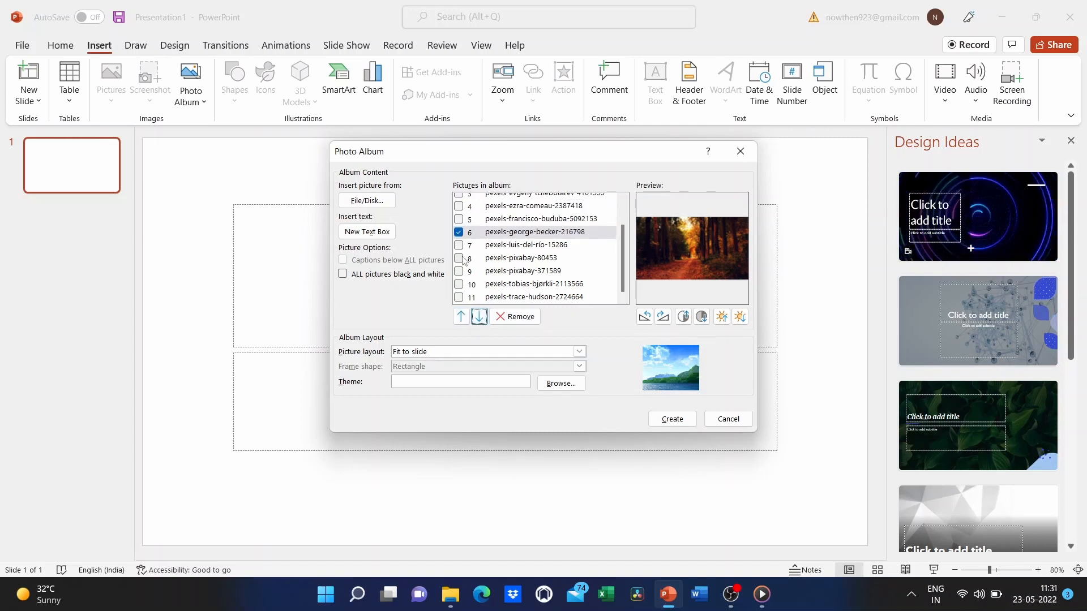
- Tick two more pictures, shift the group up and back, leaving only pexels-ezra-comeau-2387418 ticked
click(459, 219)
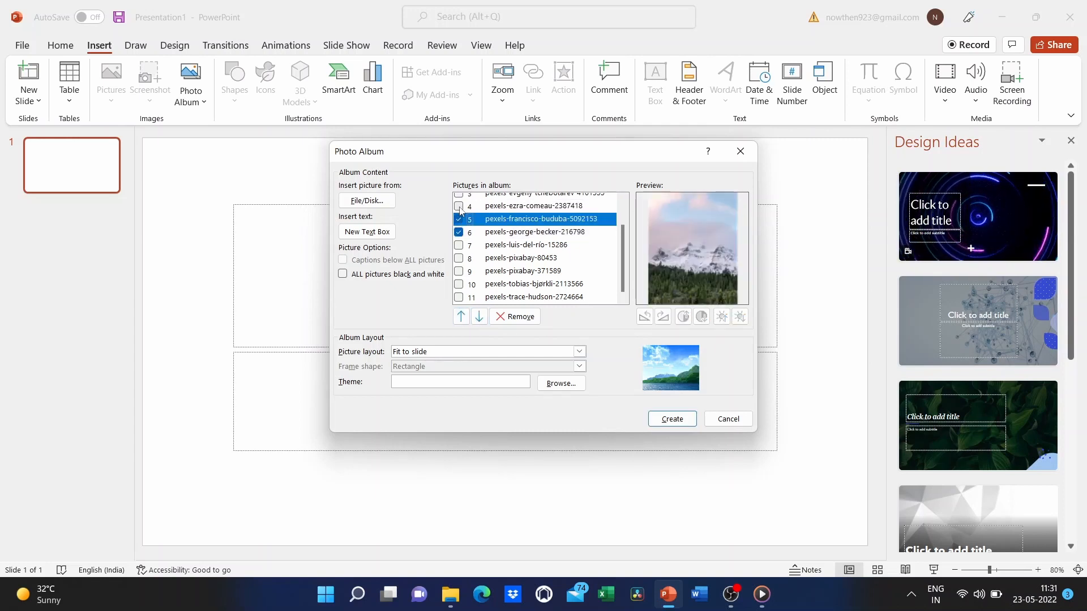
click(459, 206)
click(462, 317)
click(462, 317)
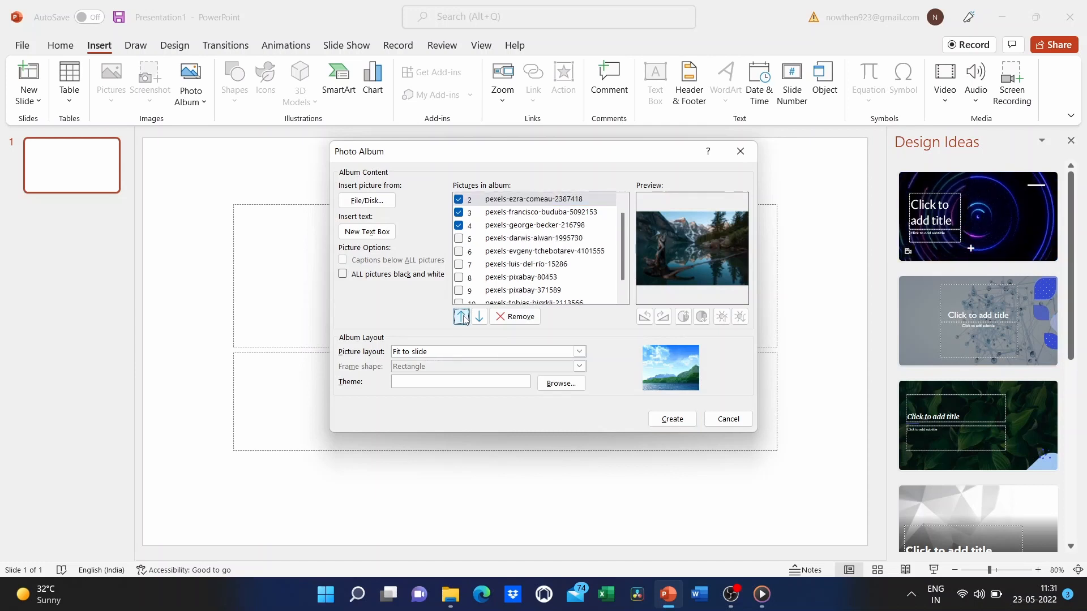
click(479, 317)
click(479, 317)
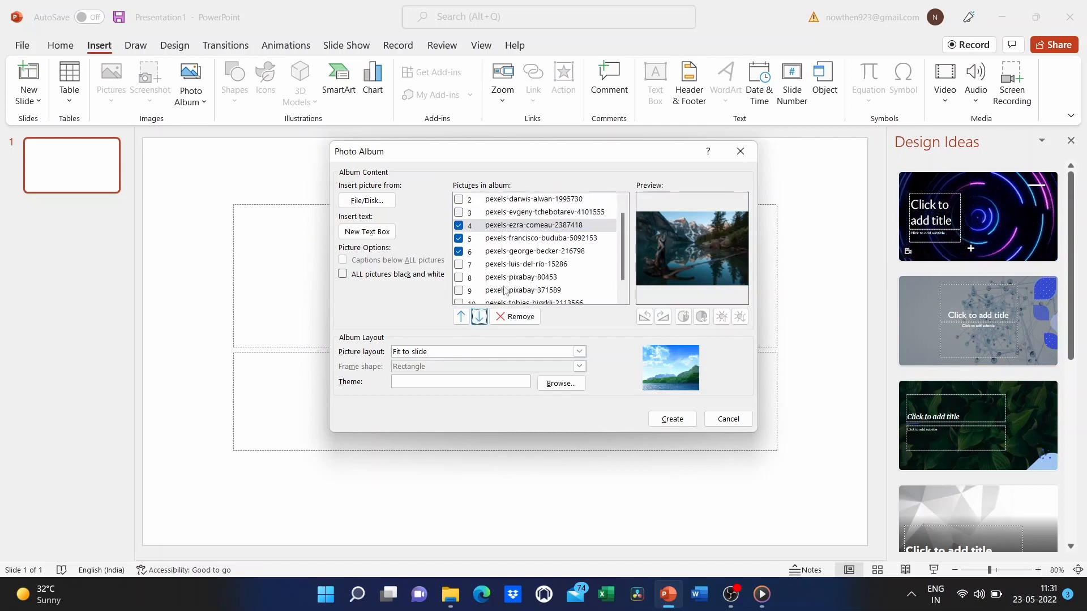
click(460, 252)
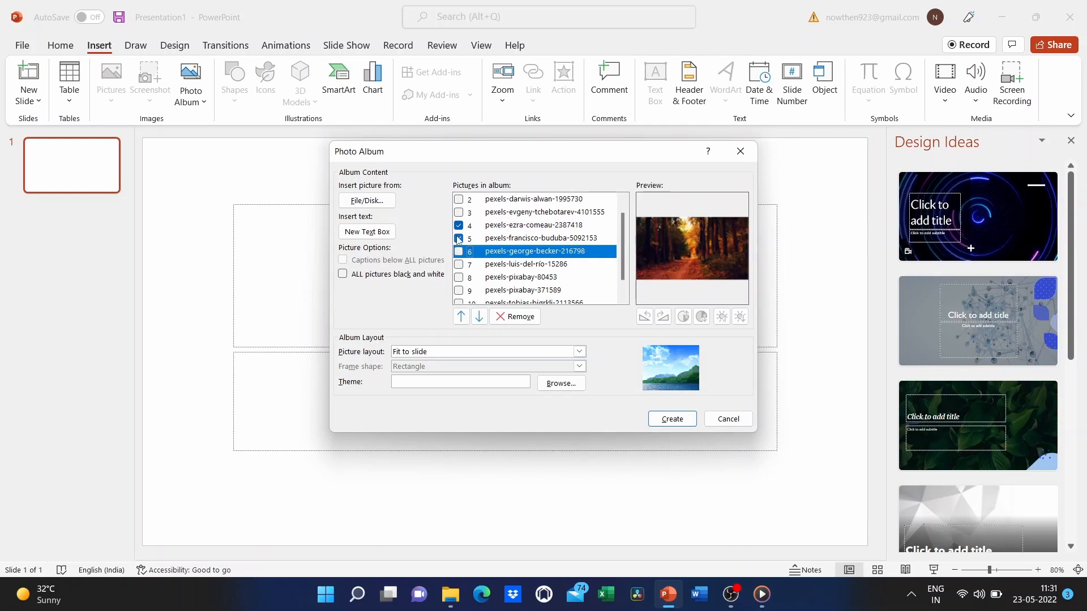
click(459, 239)
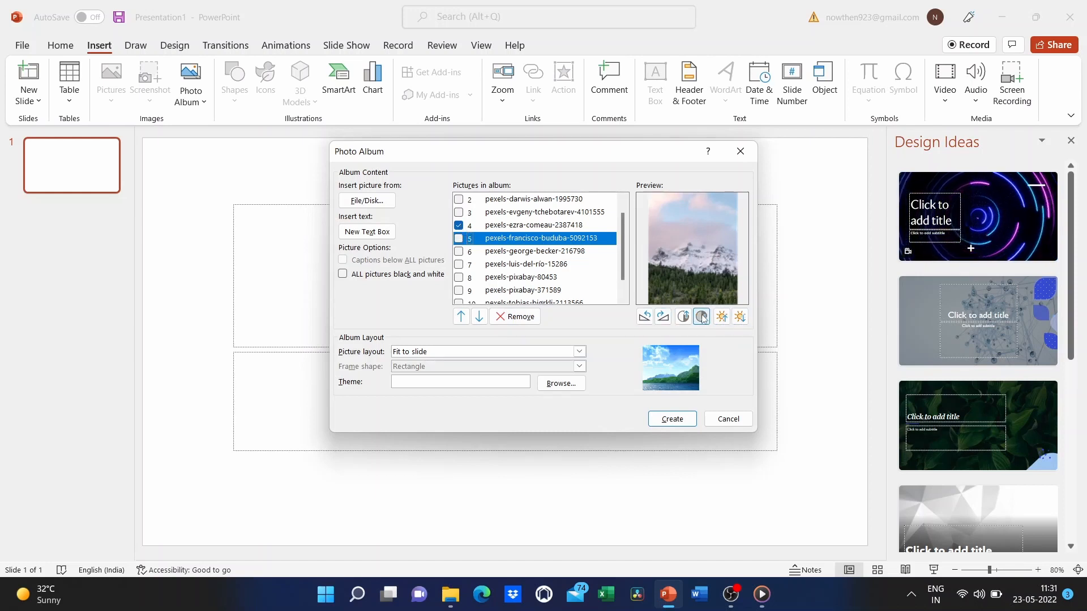
- Adjust picture 5's contrast and brightness, untick picture 4, and insert a Text Box at item 5
click(647, 318)
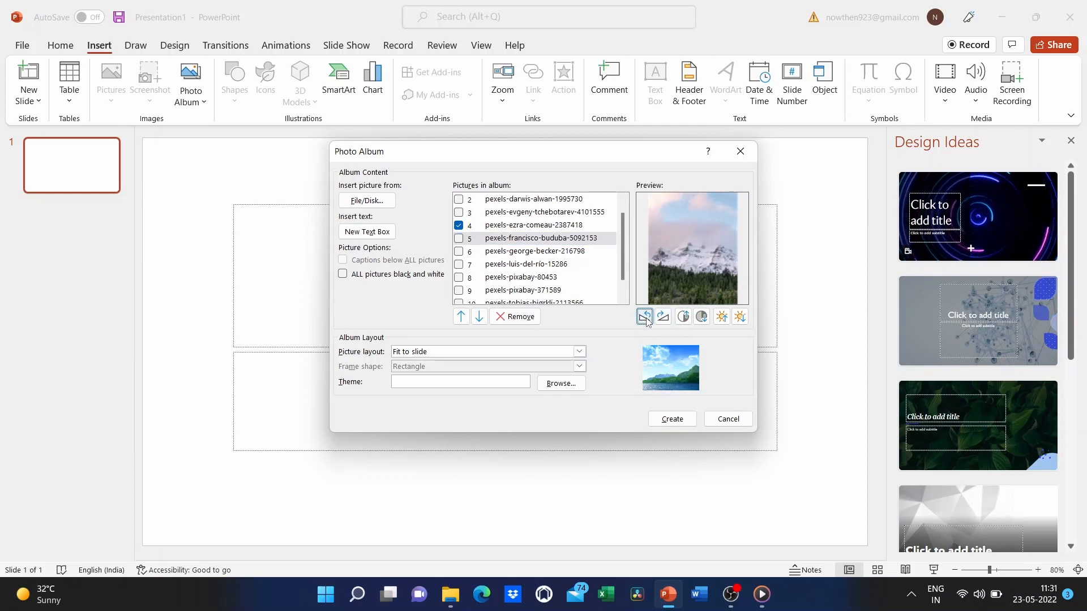
click(662, 318)
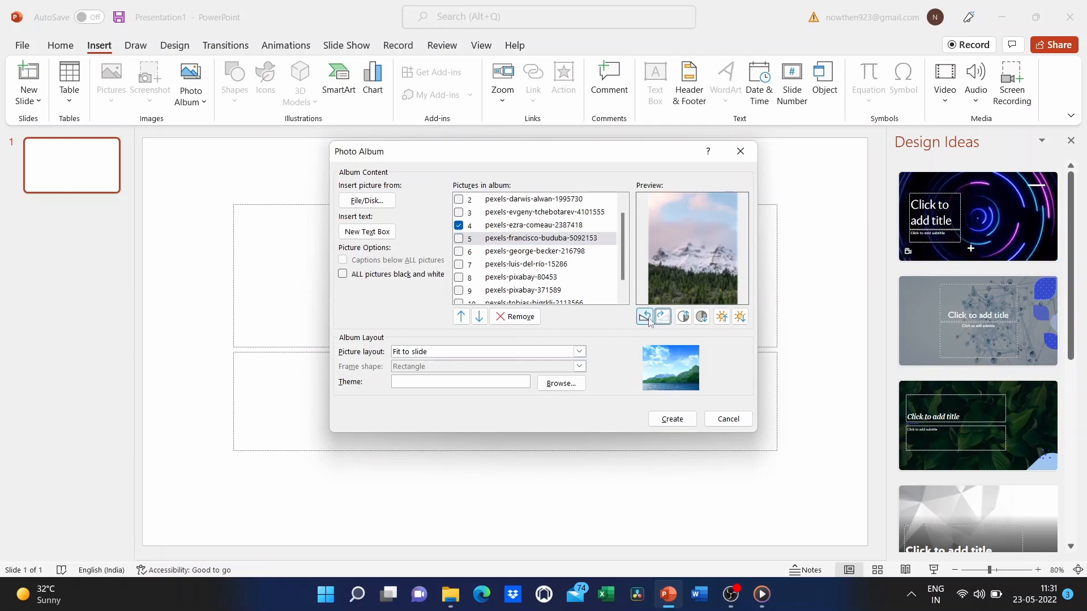
click(685, 319)
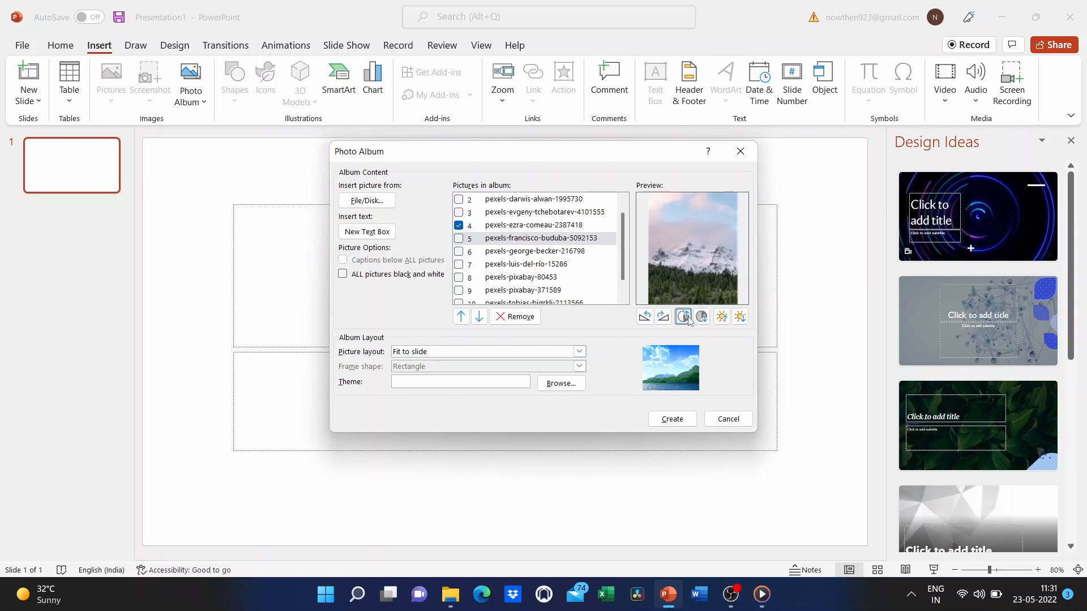
click(702, 318)
click(723, 319)
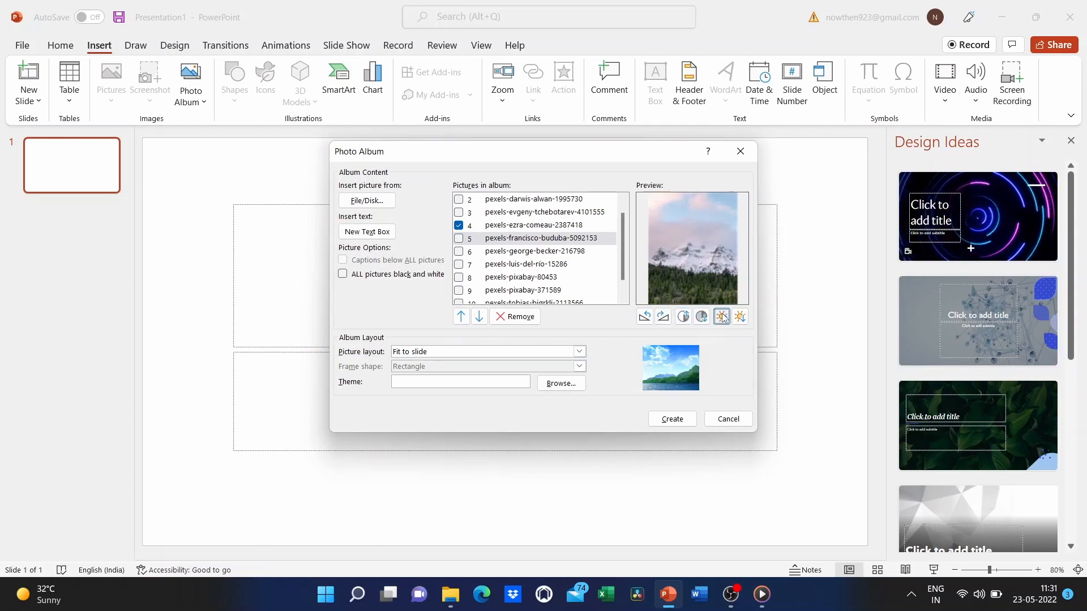
click(740, 319)
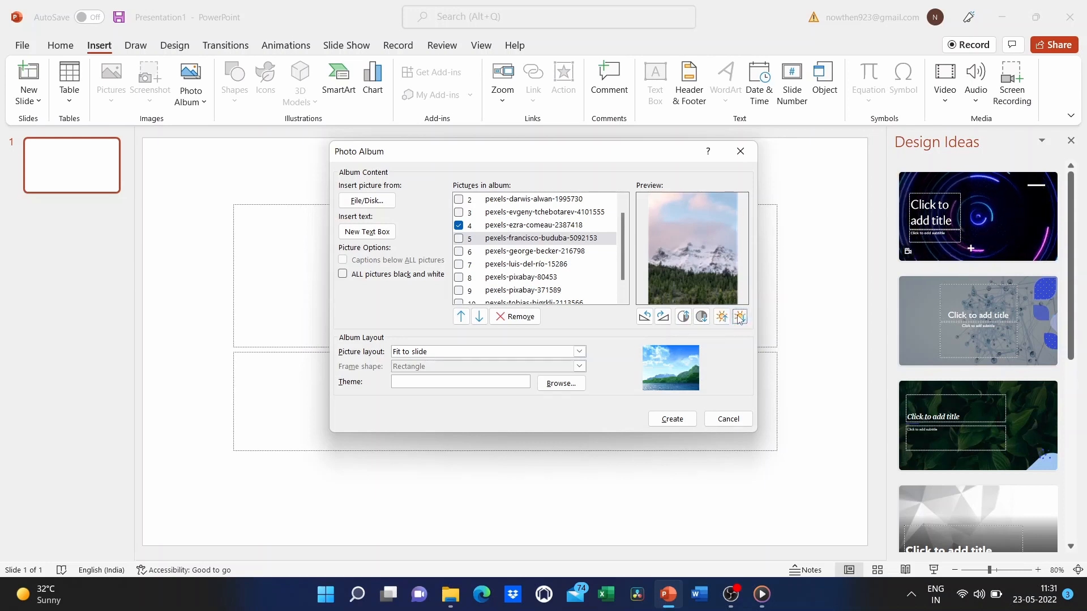
click(721, 319)
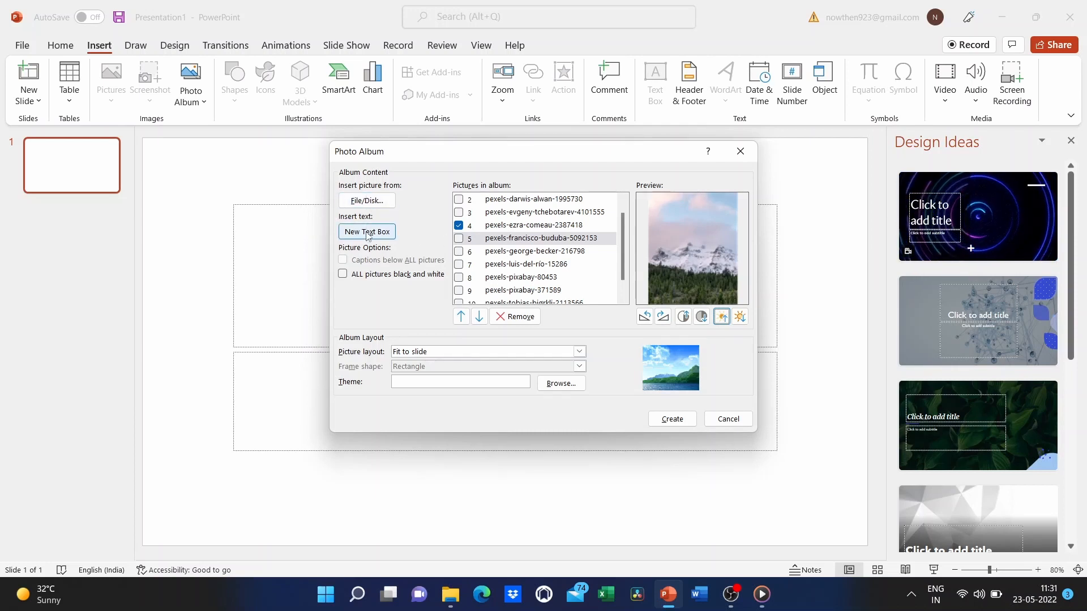
click(462, 226)
click(365, 236)
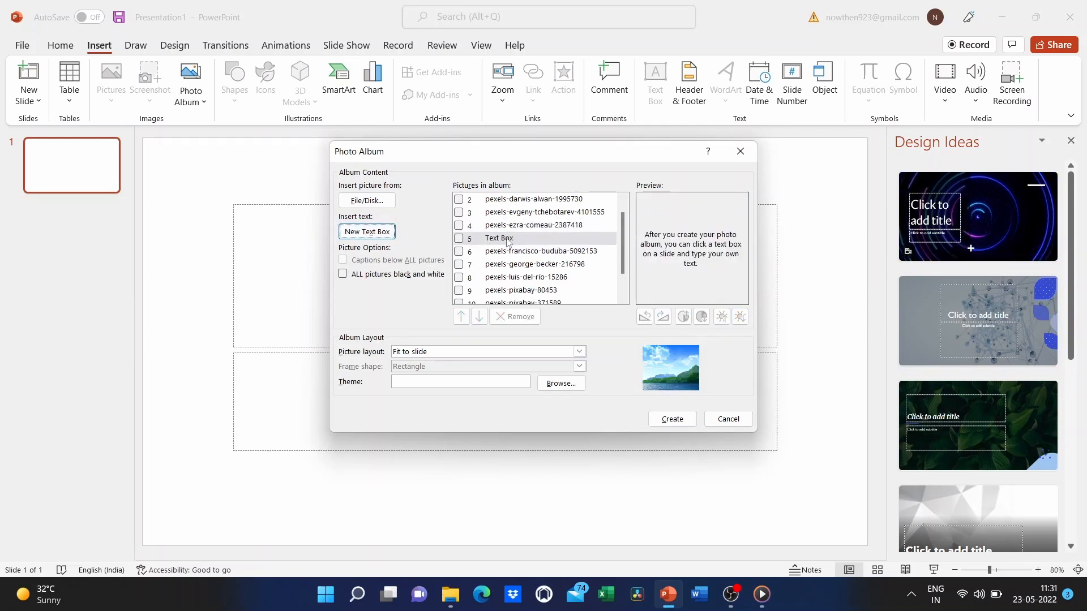
- Tick the Text Box entry and move it up to position 2 in the album
click(460, 241)
click(459, 239)
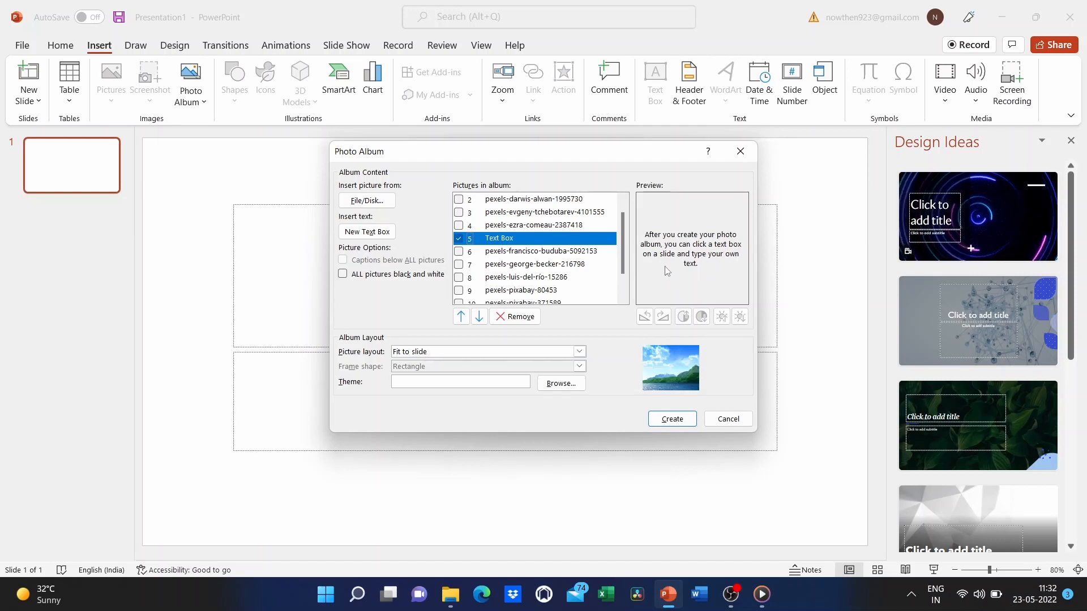
click(462, 317)
click(462, 317)
click(461, 317)
scroll(530, 239, up, 1)
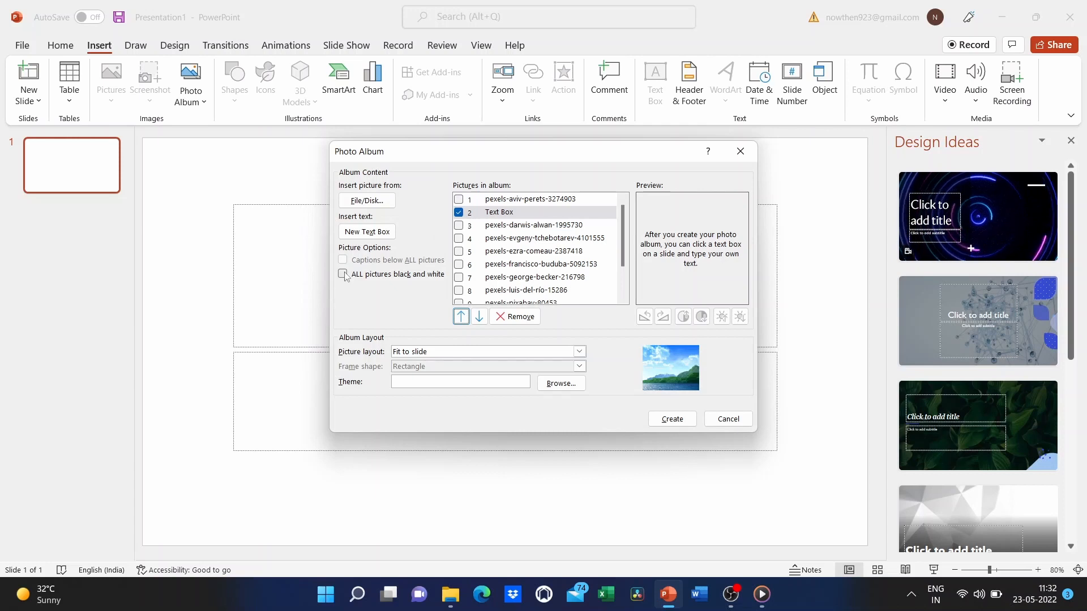
- Untick the Text Box entry and turn on ALL pictures black and white
click(512, 241)
click(459, 212)
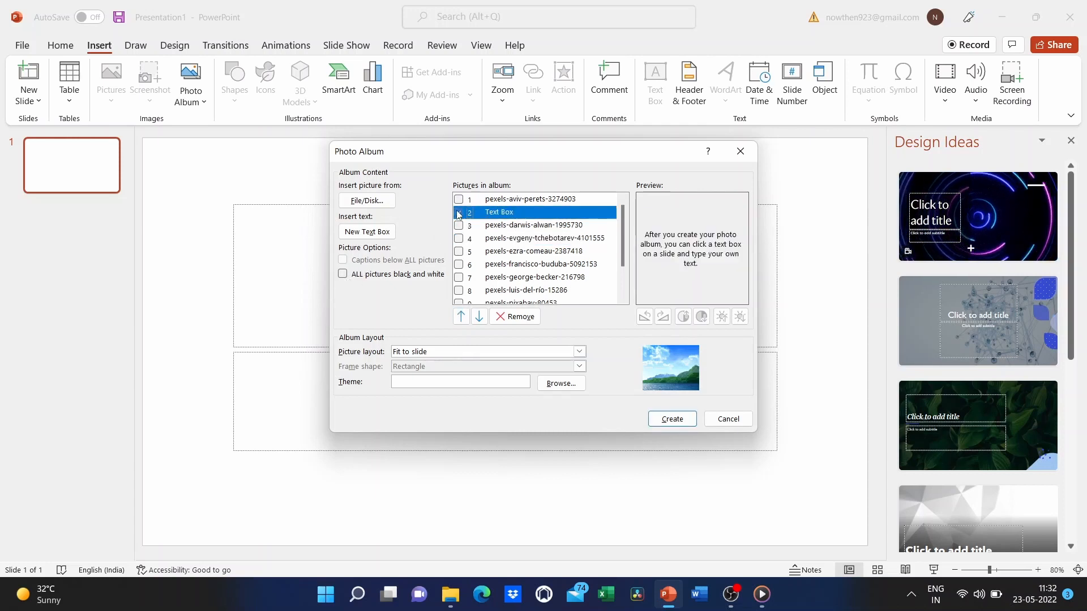
click(344, 275)
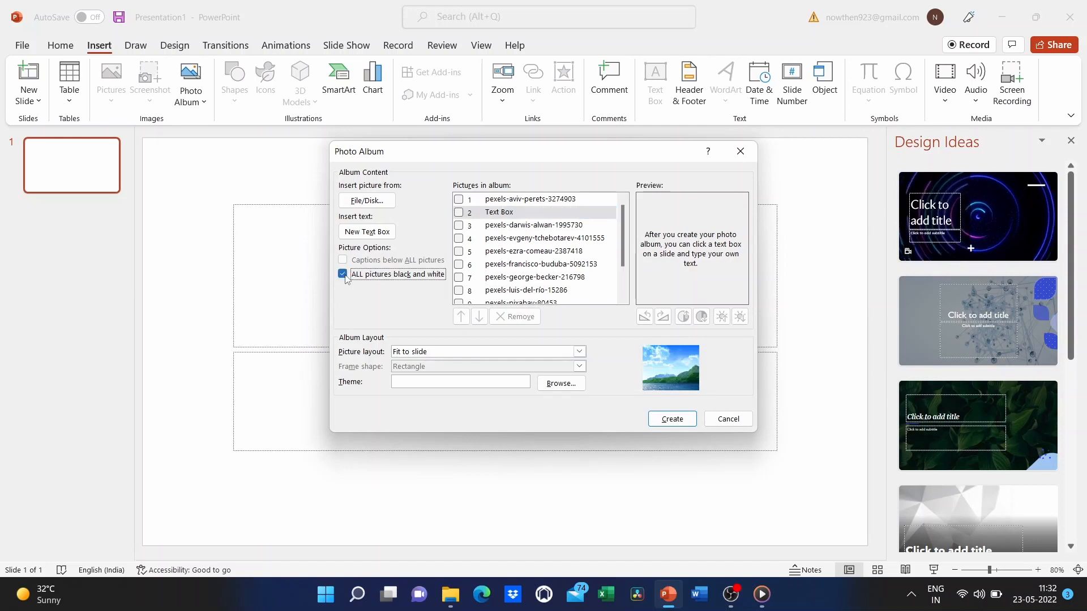
- Switch off 'ALL pictures black and white' so the album pictures stay in colour
click(550, 240)
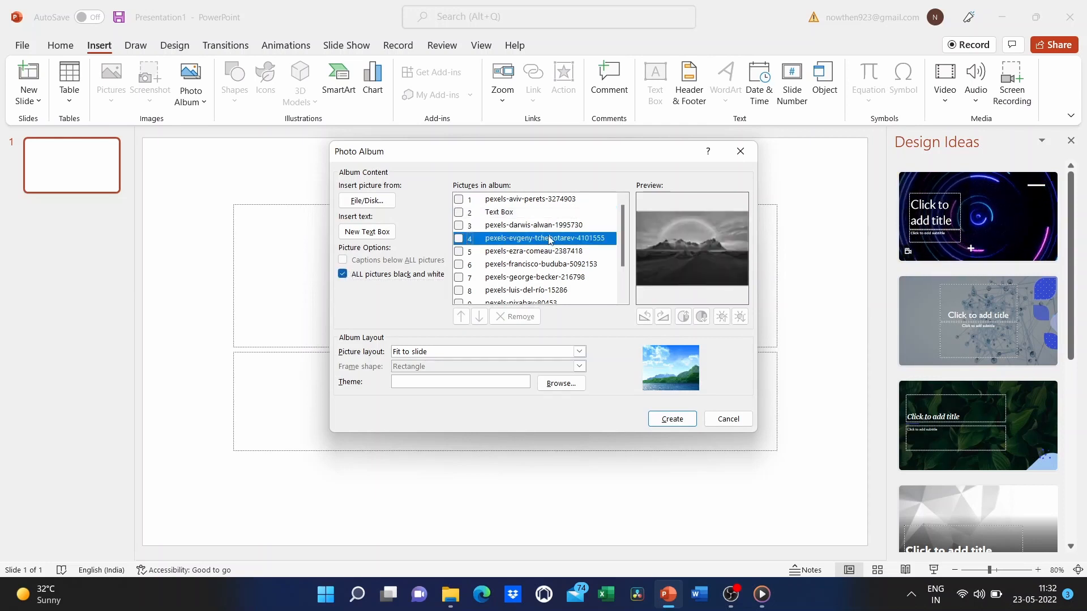
click(343, 275)
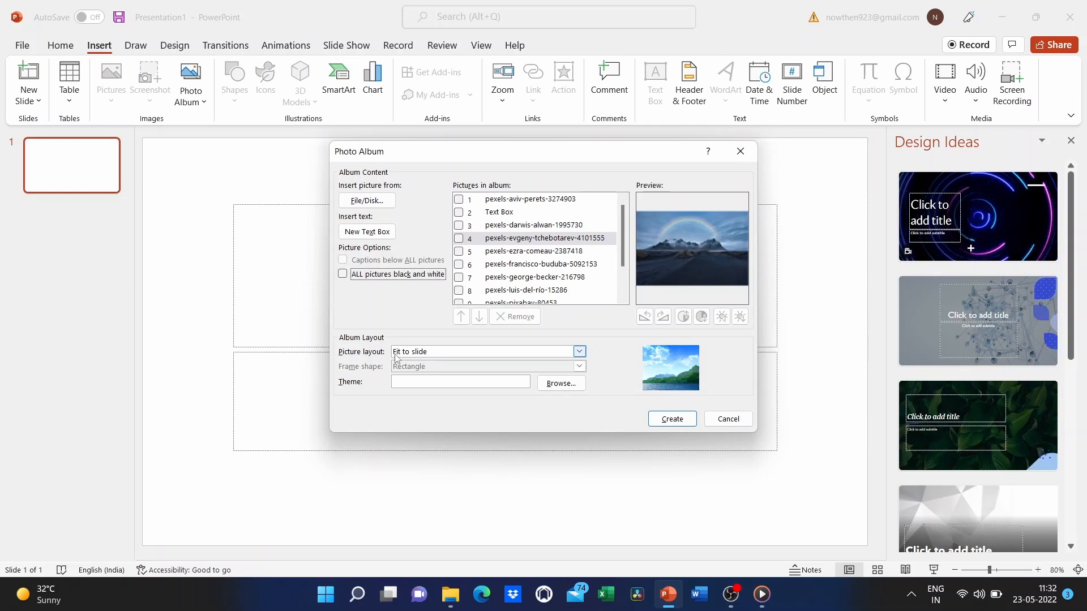
click(579, 354)
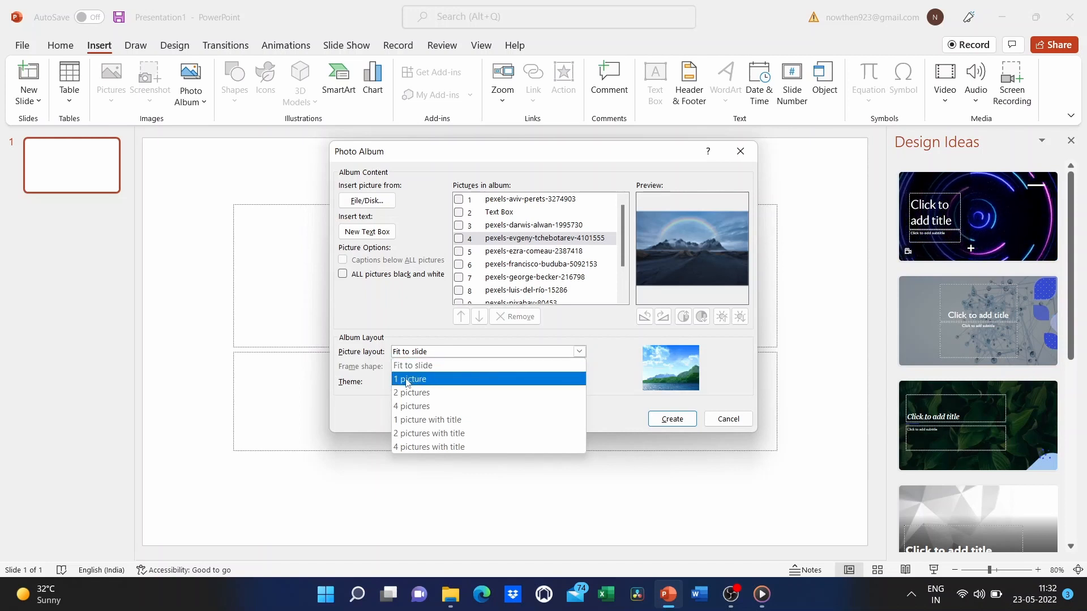
click(496, 381)
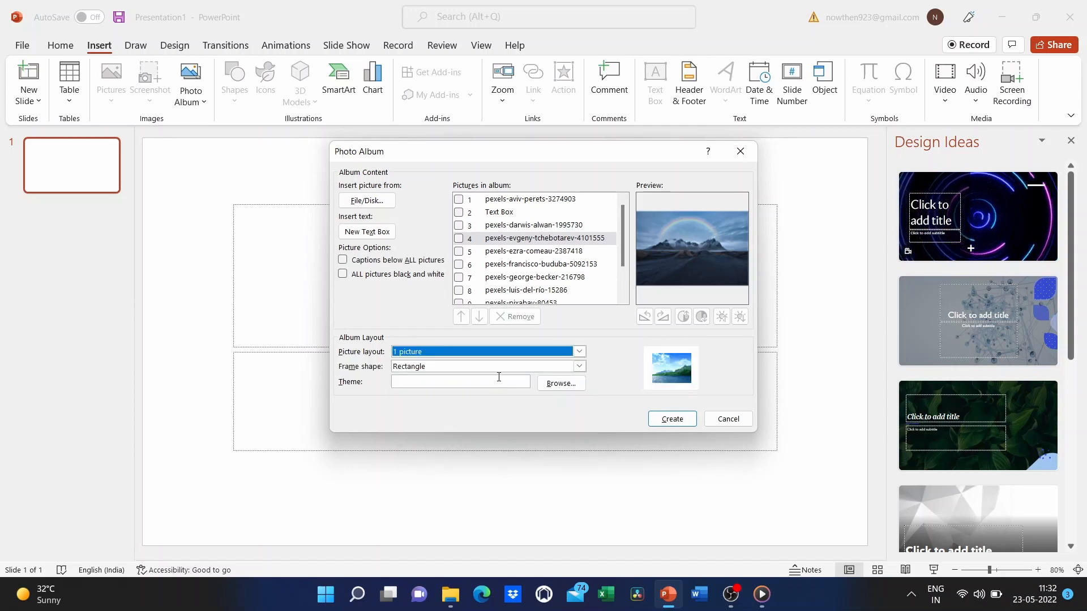
click(579, 353)
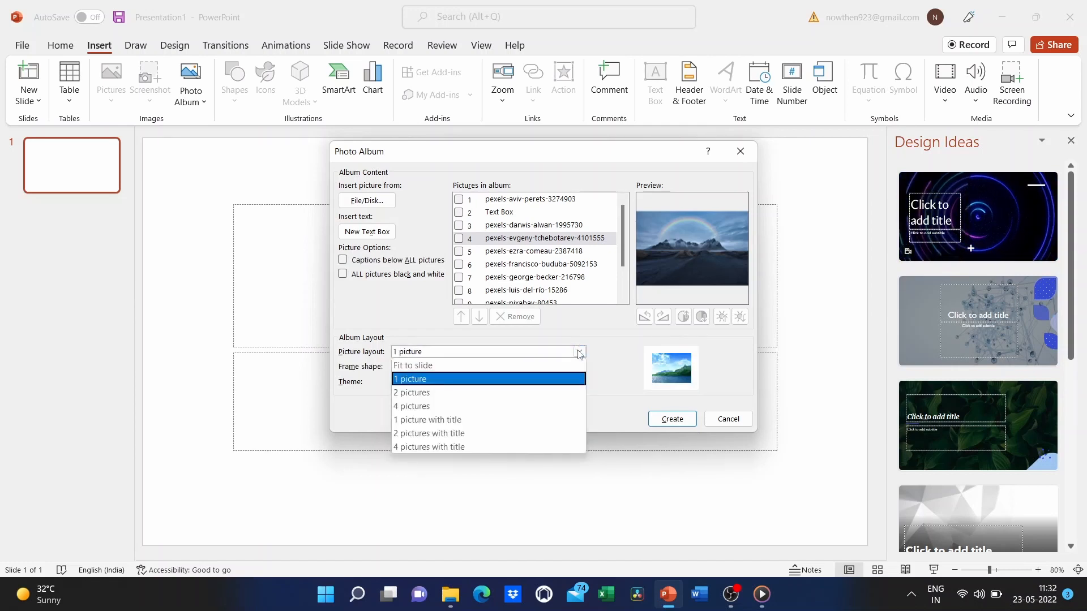
click(512, 395)
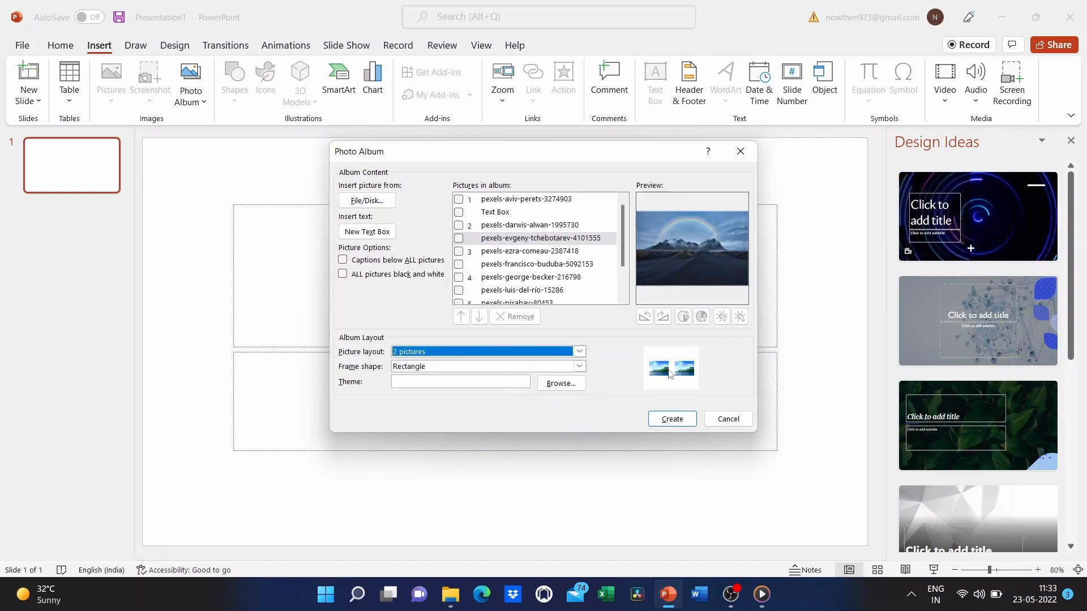
click(581, 352)
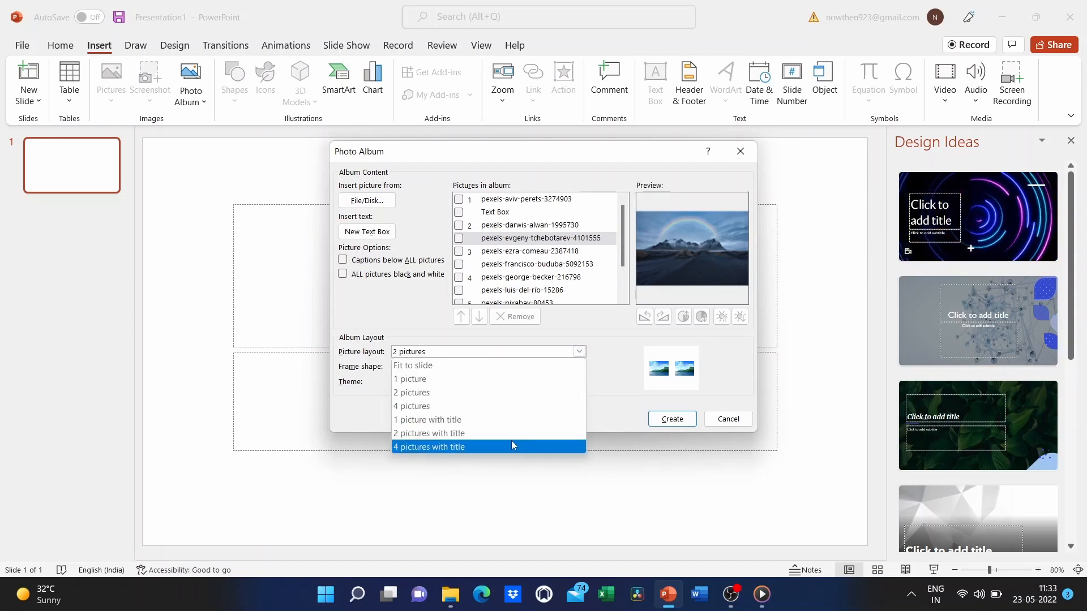
click(456, 367)
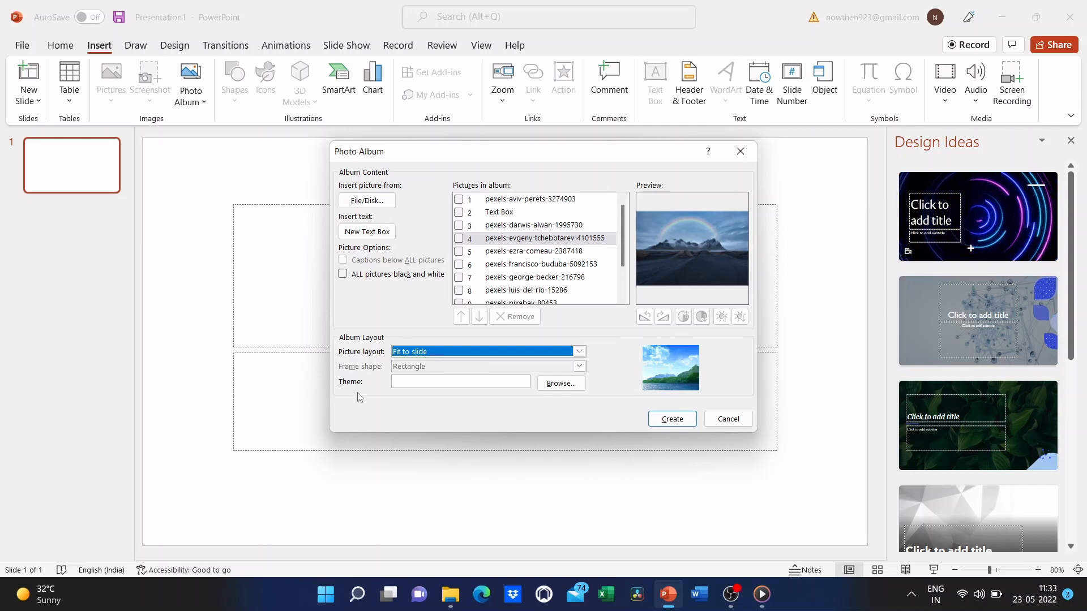
click(563, 388)
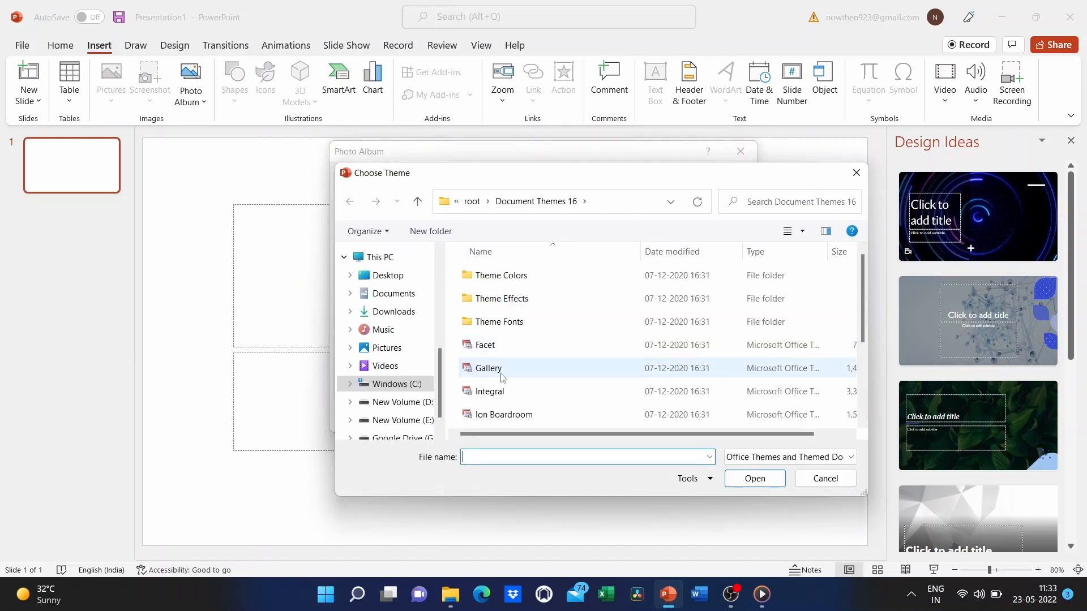
click(857, 174)
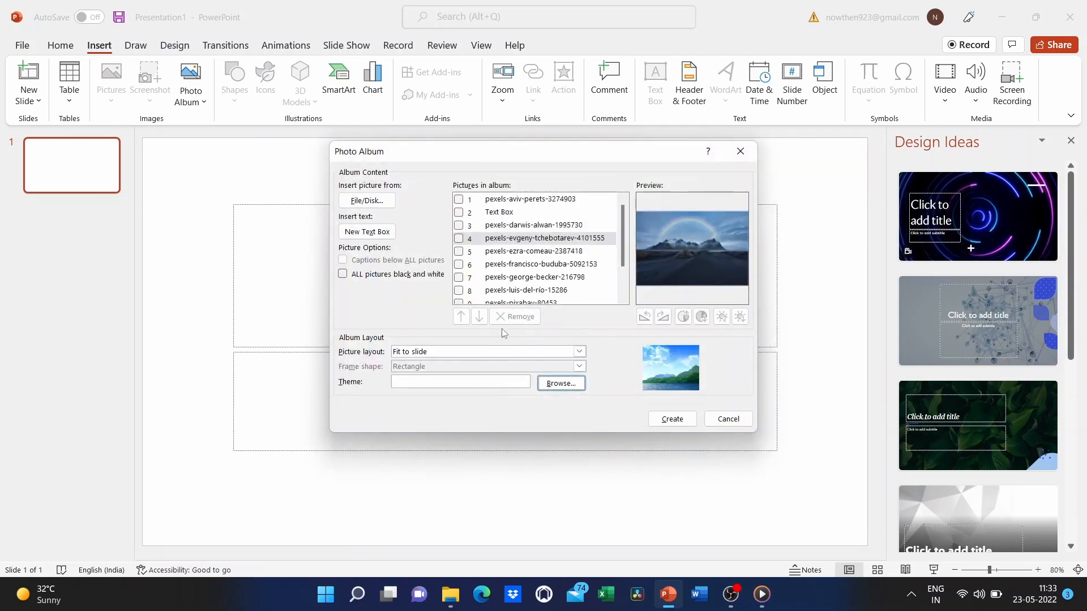
click(676, 423)
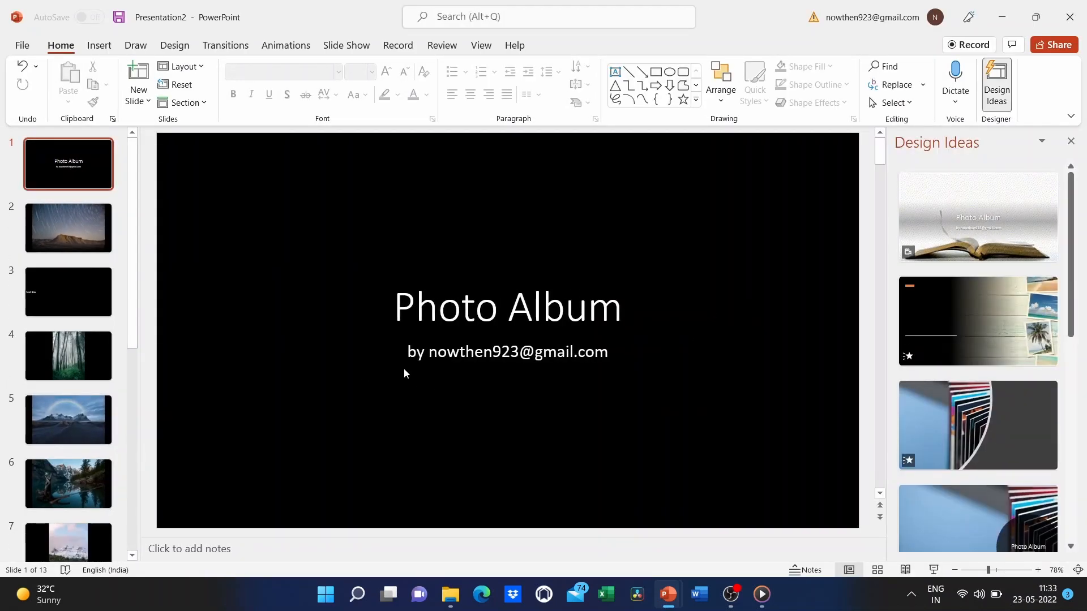
- Delete slide 3, the Text Box slide, from the created album, leaving 12 slides
click(60, 228)
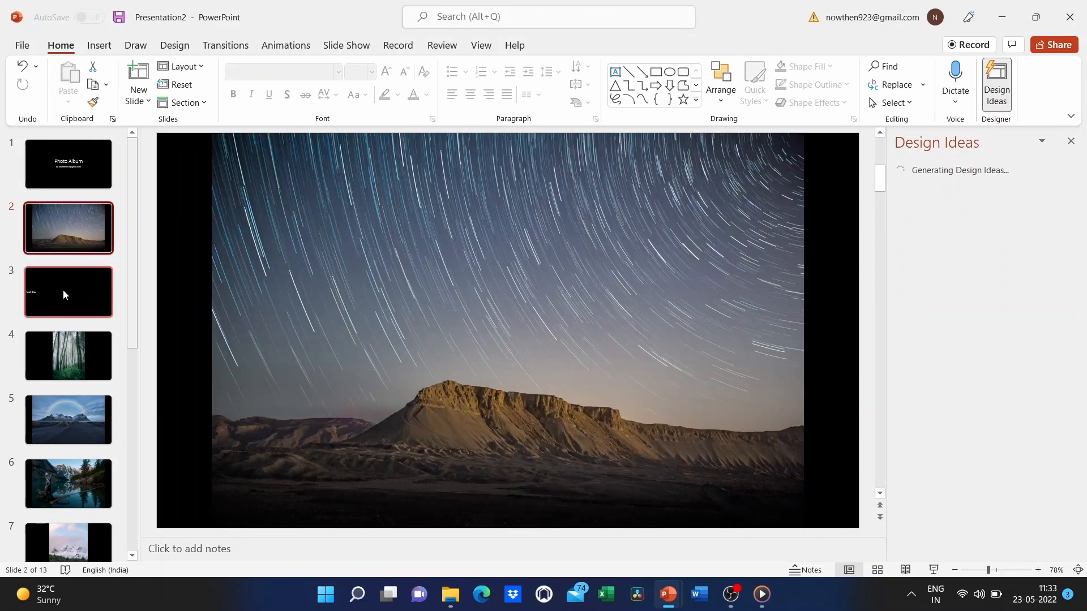
click(62, 290)
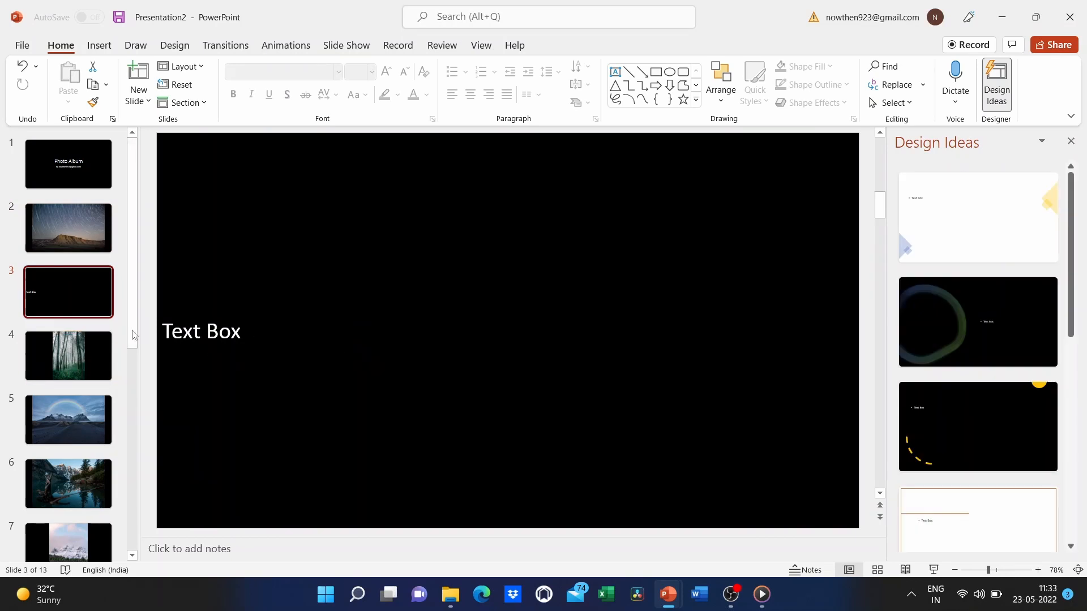
click(77, 352)
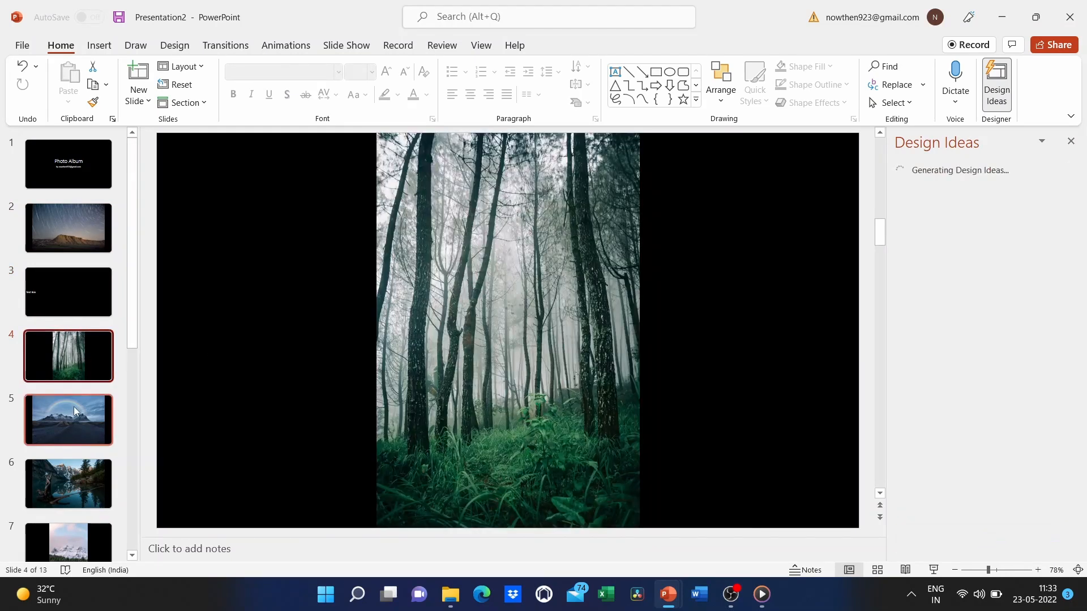
click(71, 281)
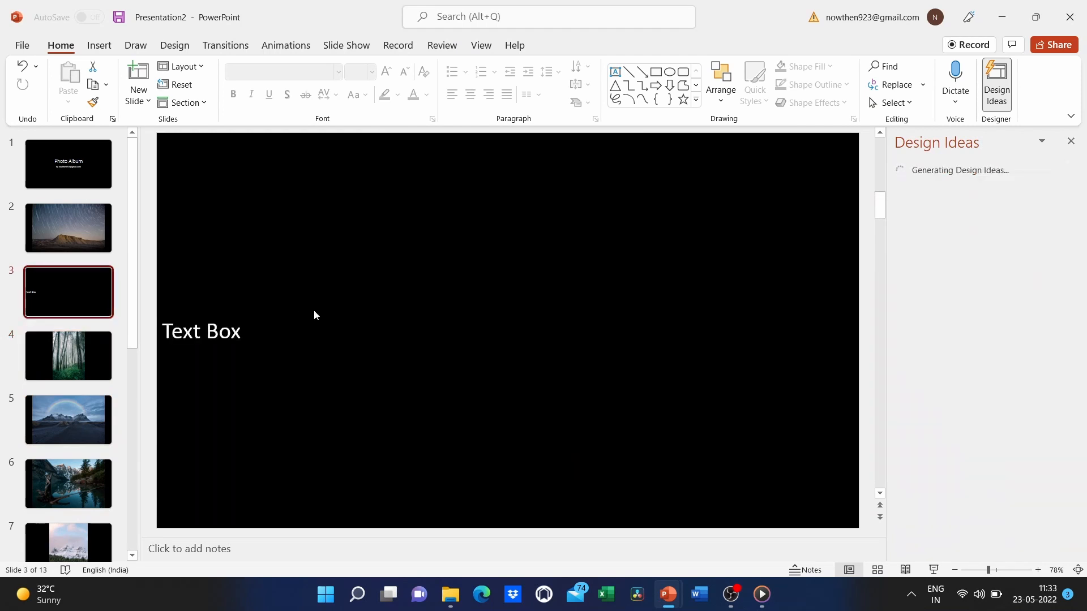
right_click(95, 305)
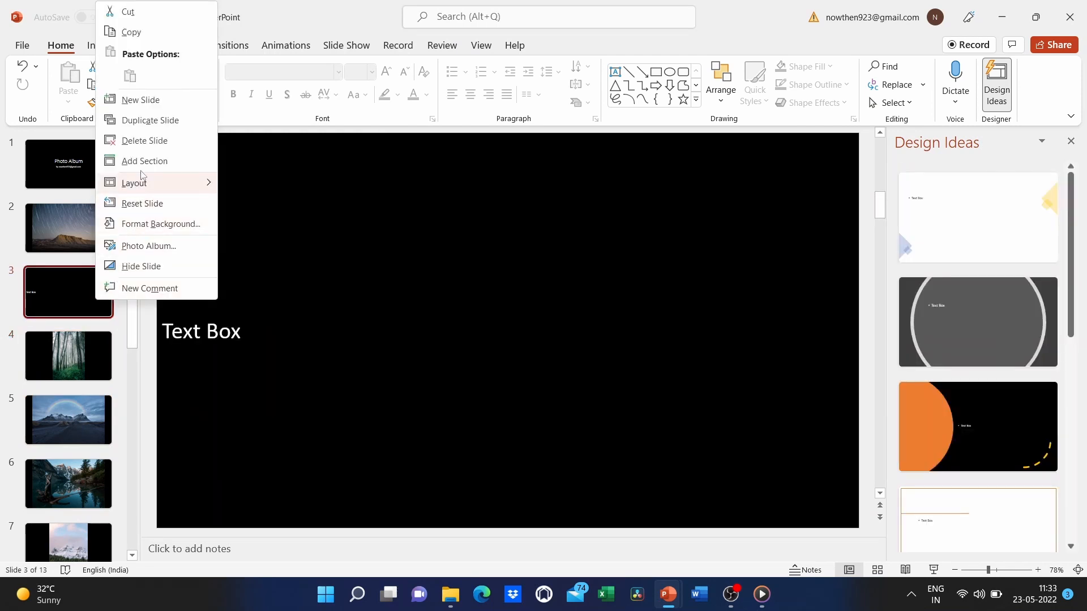
click(145, 141)
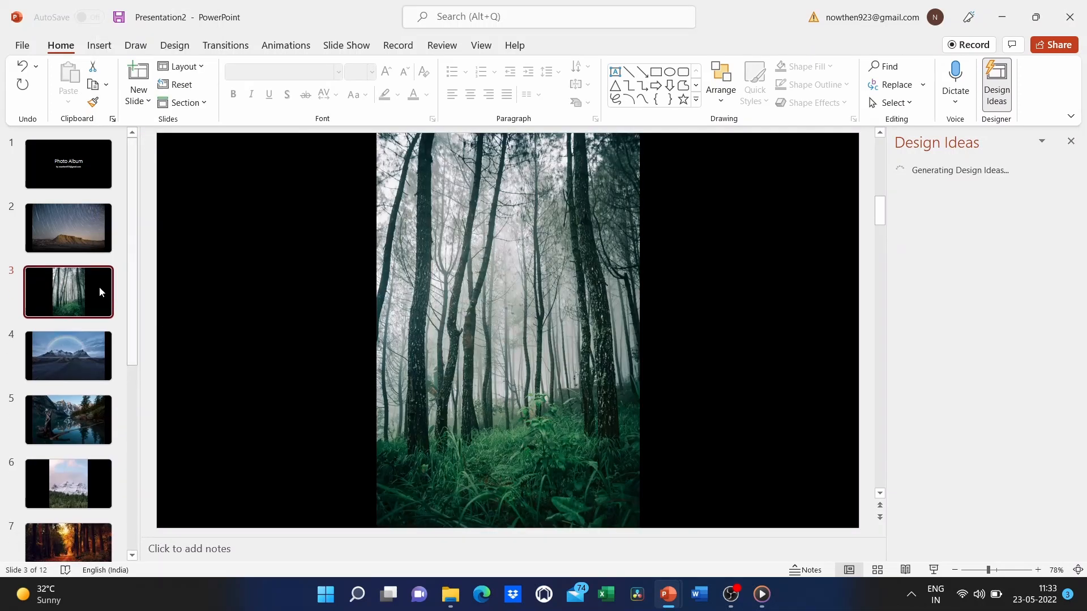